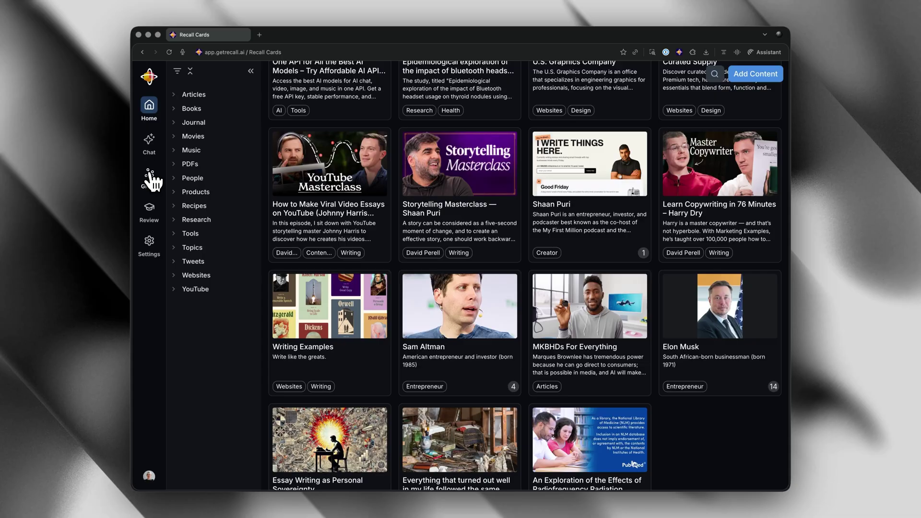
Step: Browse the knowledge graph, the Brunello Cucinelli card and the extension panel, then open the Karpathy interview card
{"action": "left_click", "coordinate": [149, 175]}
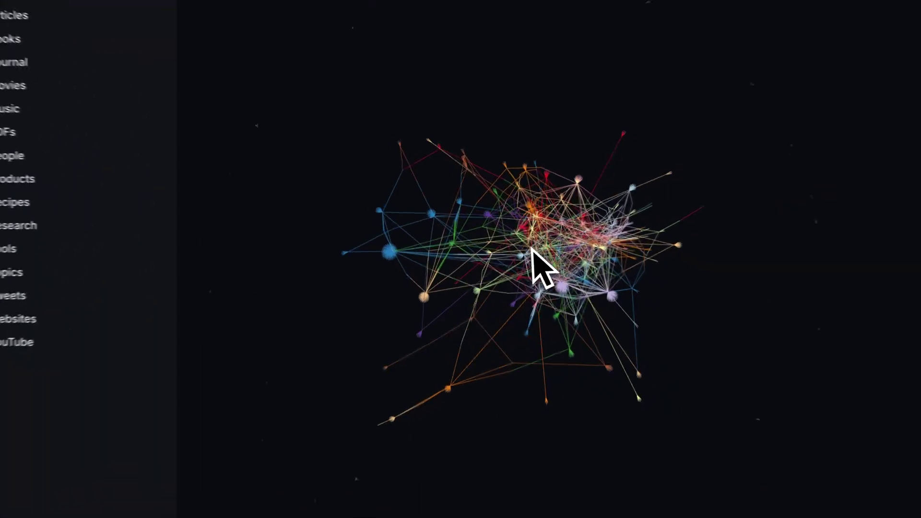
{"action": "scroll", "coordinate": [623, 278], "scroll_direction": "up", "scroll_amount": 5}
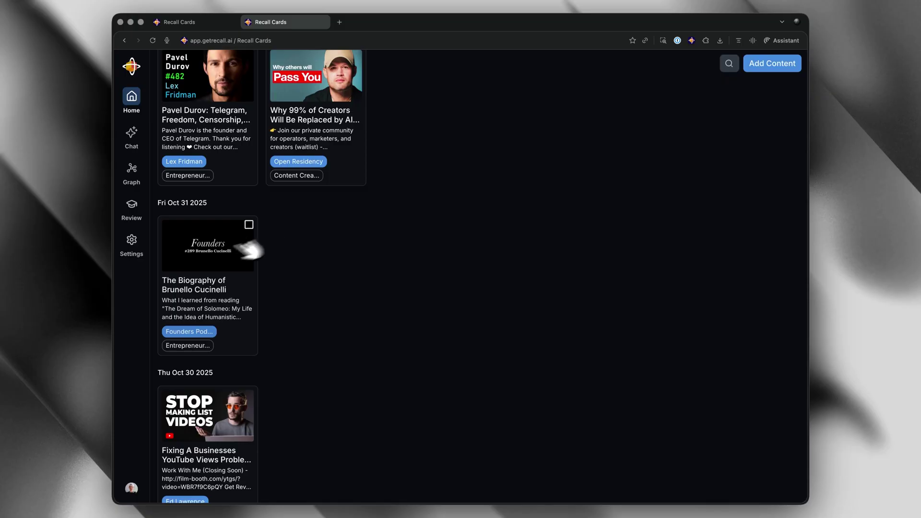
{"action": "left_click", "coordinate": [199, 258]}
{"action": "scroll", "coordinate": [600, 211], "scroll_direction": "down", "scroll_amount": 6}
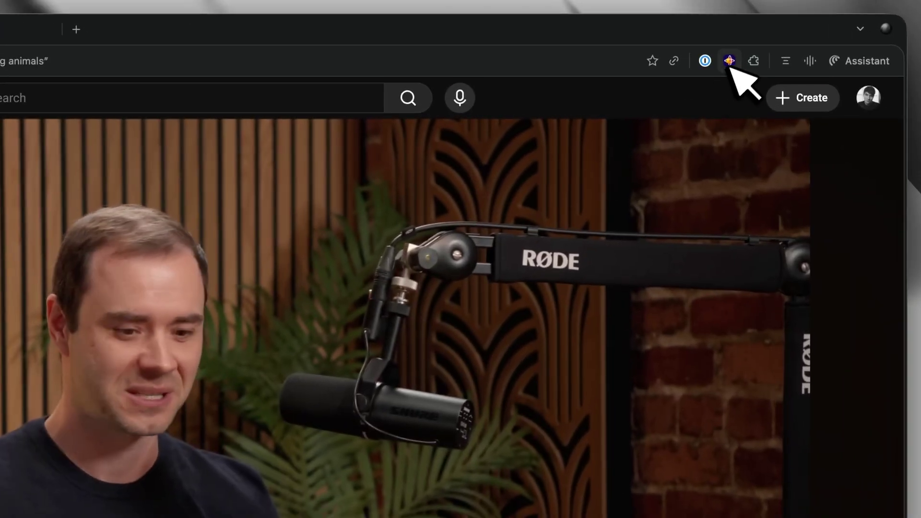
{"action": "left_click", "coordinate": [729, 61]}
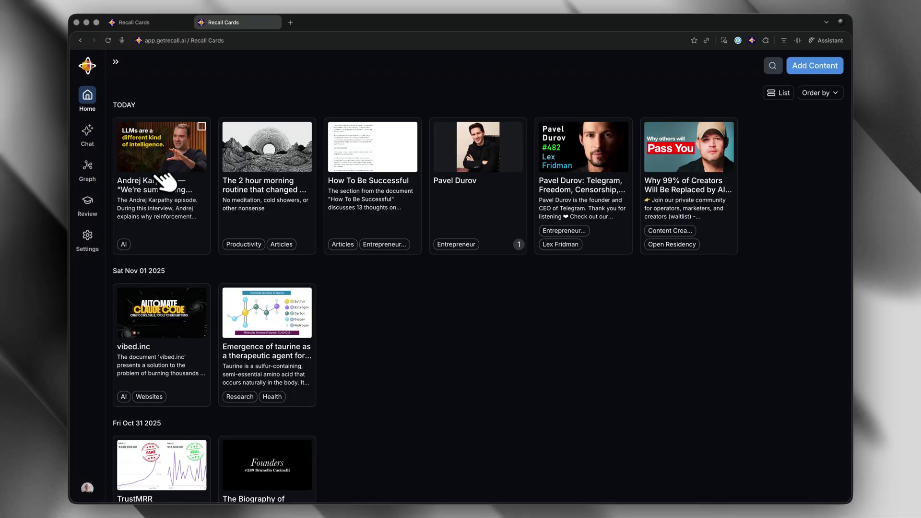
{"action": "left_click", "coordinate": [175, 181]}
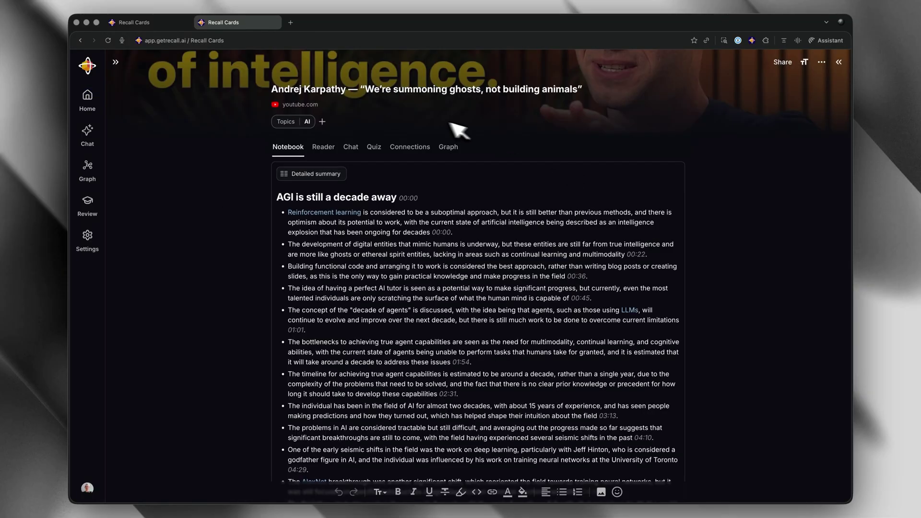
Step: Review the Karpathy card's Reader transcript and its 23 Connections, then return to the Notebook summary
{"action": "scroll", "coordinate": [353, 185], "scroll_direction": "down", "scroll_amount": 1}
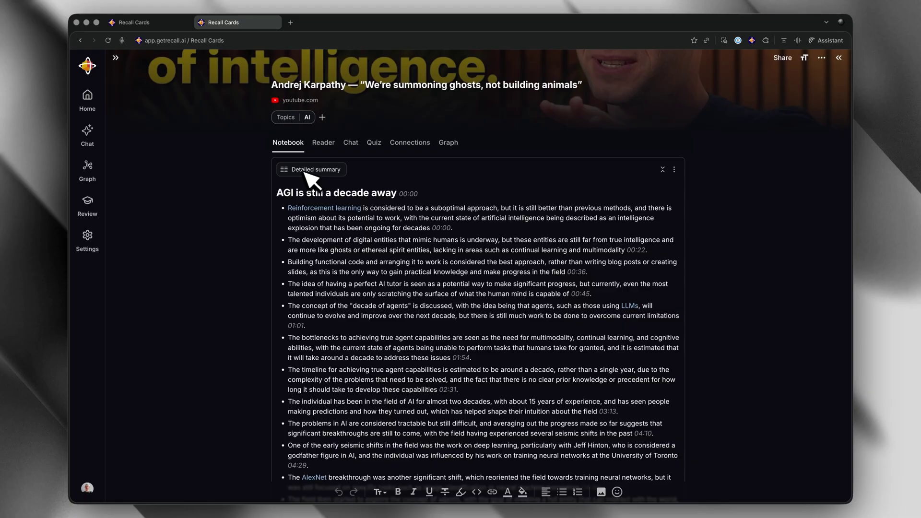
{"action": "scroll", "coordinate": [480, 171], "scroll_direction": "down", "scroll_amount": 1}
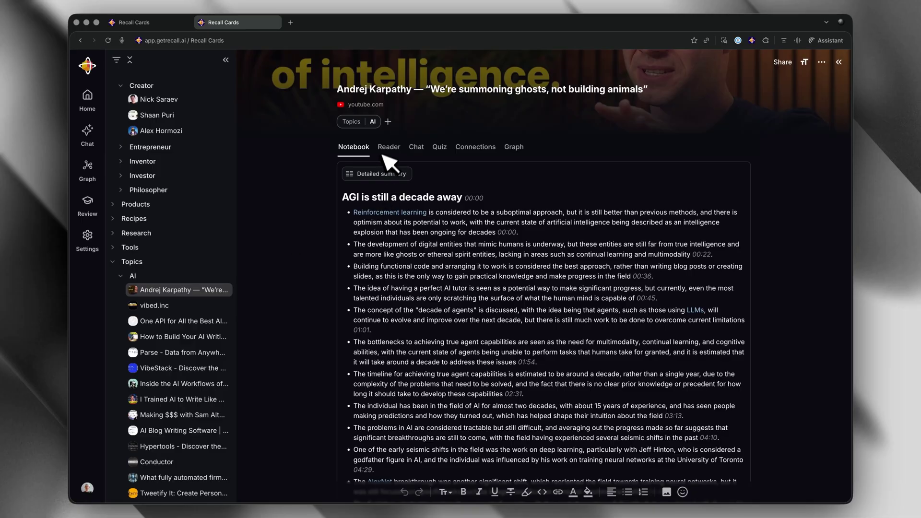
{"action": "left_click", "coordinate": [387, 147]}
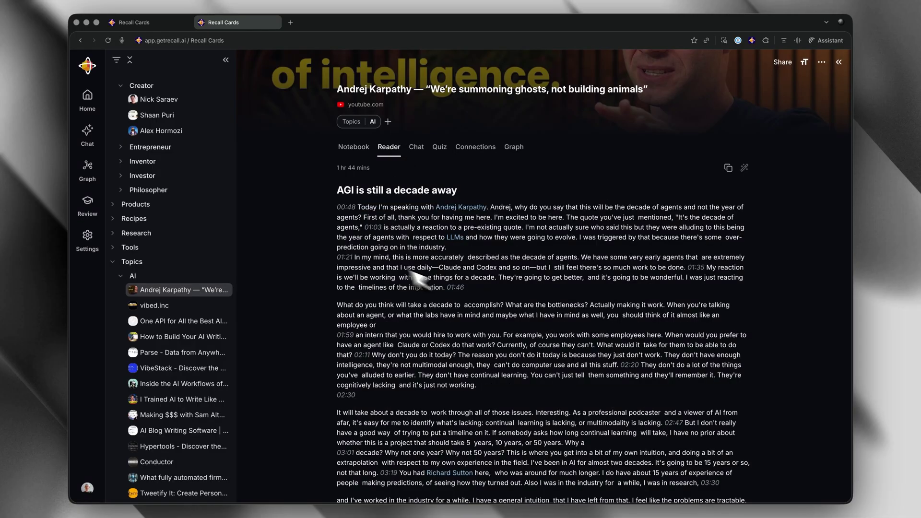
{"action": "scroll", "coordinate": [413, 276], "scroll_direction": "down", "scroll_amount": 8}
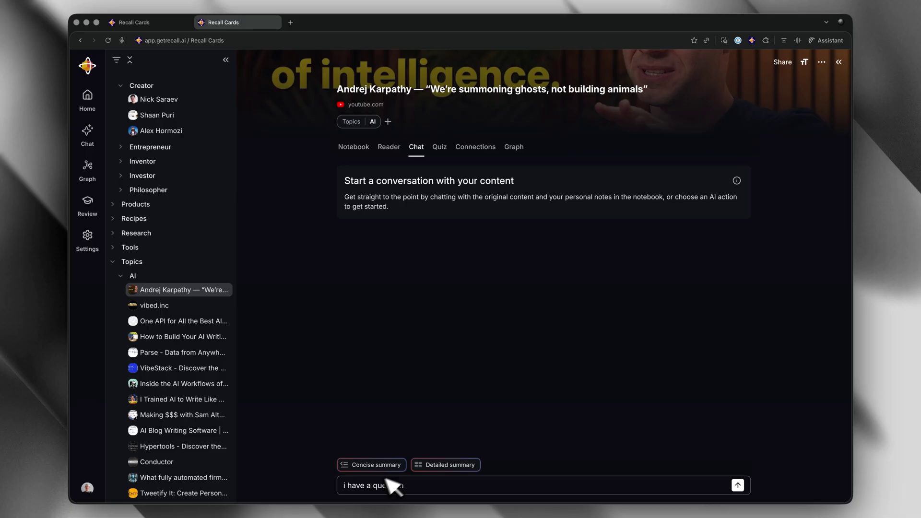
{"action": "left_click", "coordinate": [471, 146]}
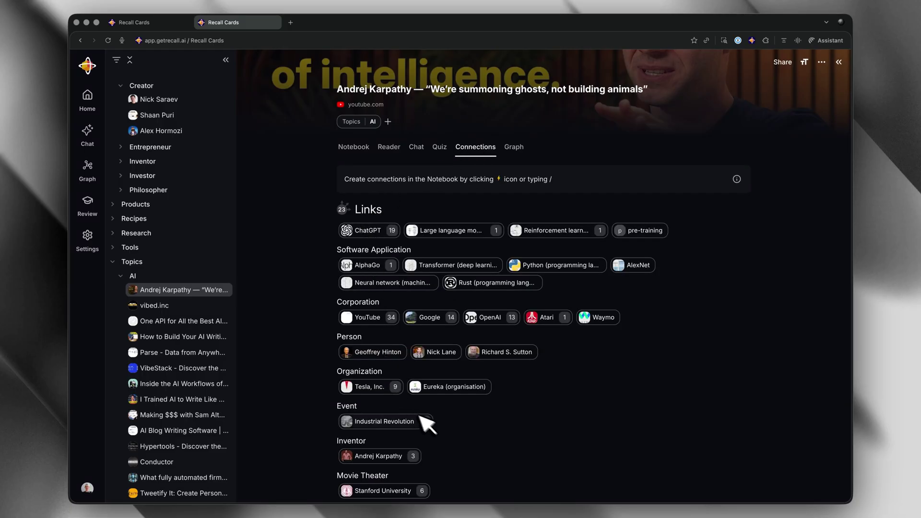
{"action": "scroll", "coordinate": [451, 431], "scroll_direction": "down", "scroll_amount": 2}
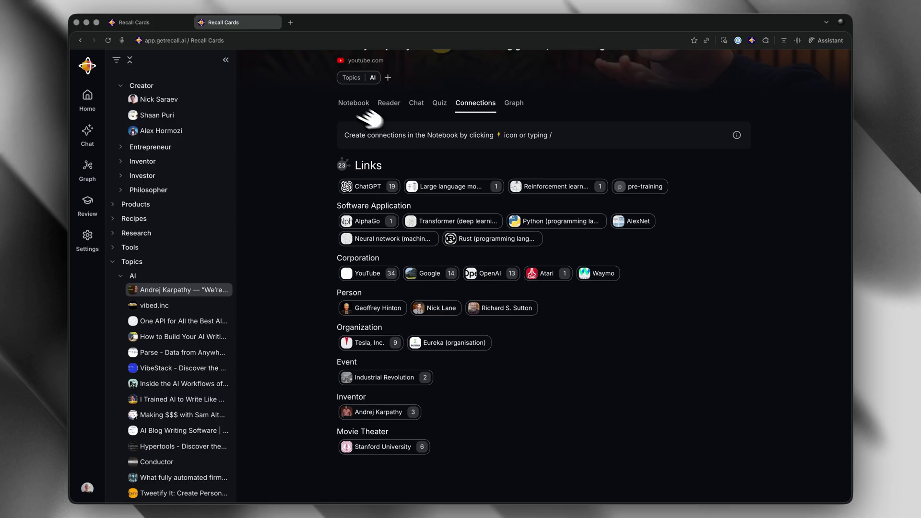
{"action": "left_click", "coordinate": [350, 104]}
Step: Highlight the 03:13 bullet about almost two decades in AI in yellow
{"action": "scroll", "coordinate": [586, 257], "scroll_direction": "down", "scroll_amount": 10}
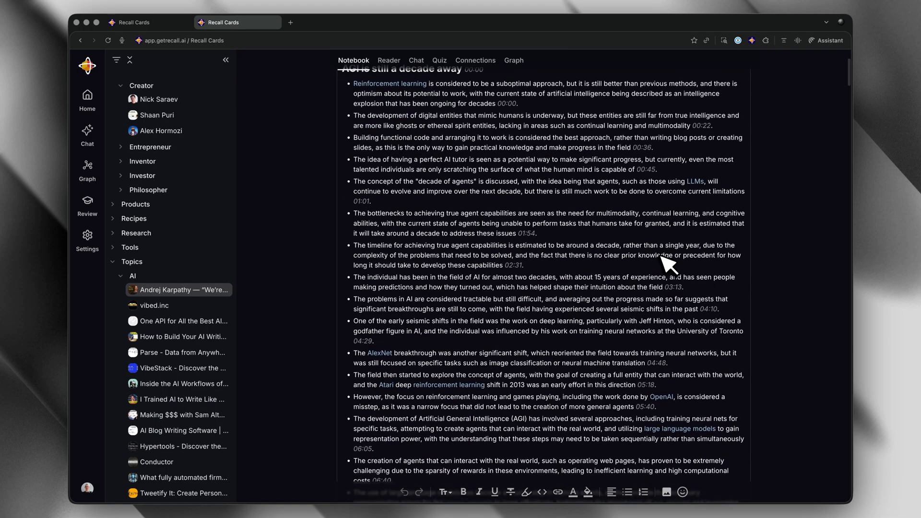
{"action": "left_click_drag", "start_coordinate": [355, 176], "coordinate": [673, 184]}
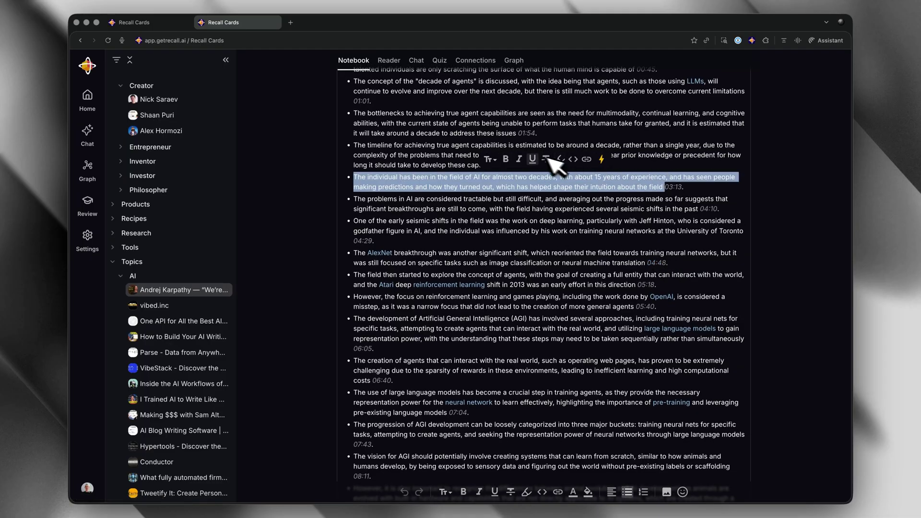
{"action": "left_click", "coordinate": [560, 159]}
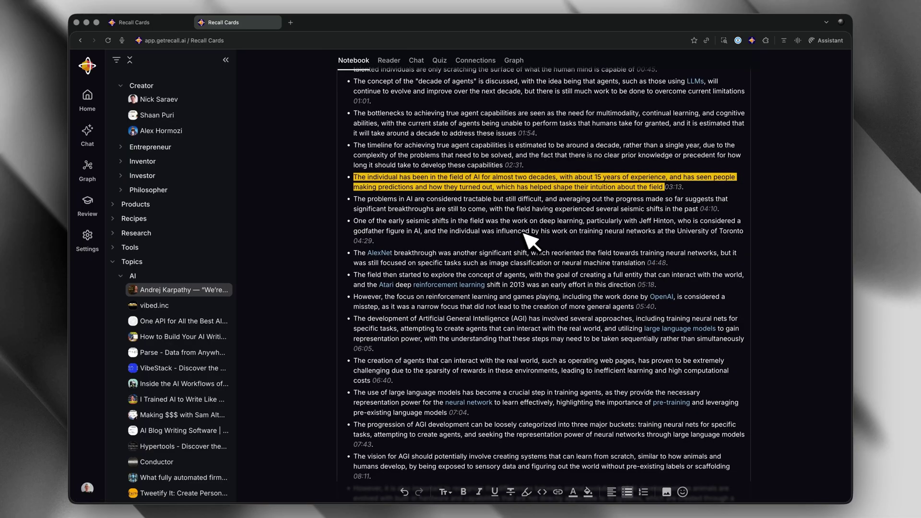
Step: Open the Reader transcript beside the notebook and move the Connections view into that side panel
{"action": "scroll", "coordinate": [552, 357], "scroll_direction": "down", "scroll_amount": 5}
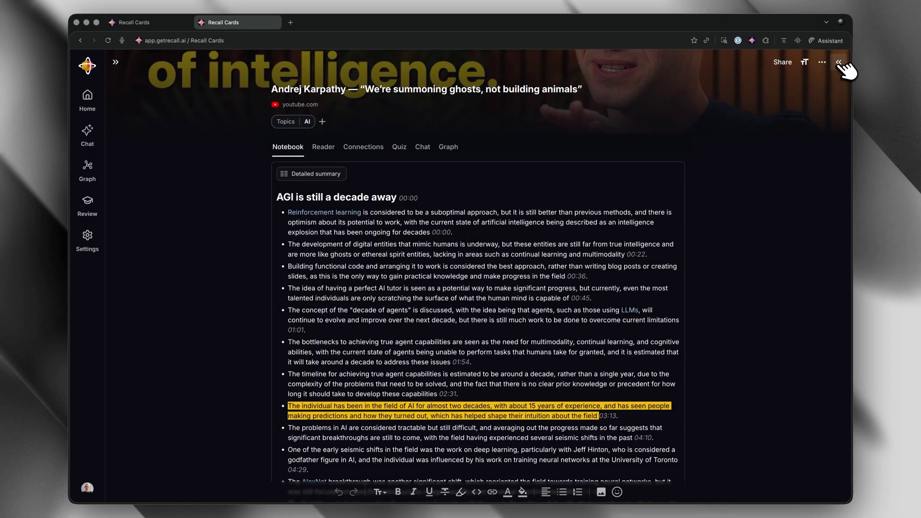
{"action": "left_click", "coordinate": [839, 63]}
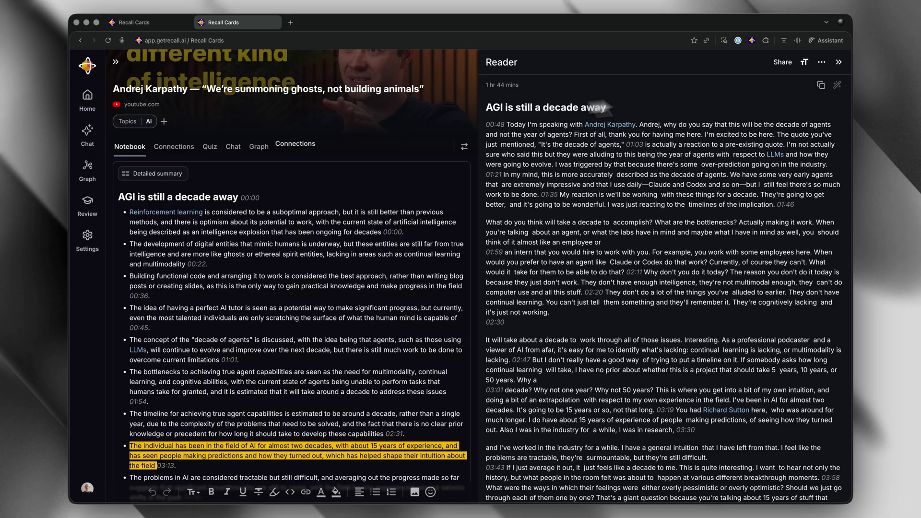
{"action": "left_click_drag", "start_coordinate": [295, 144], "coordinate": [578, 102]}
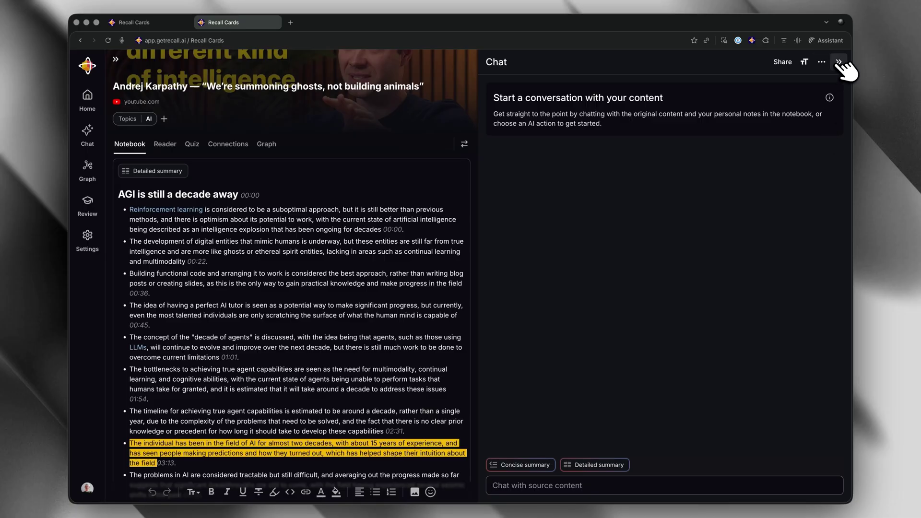
Step: Close the side panel and start a nested YouTube/ tag beside the Karpathy card's Topics/AI tag
{"action": "left_click", "coordinate": [839, 62]}
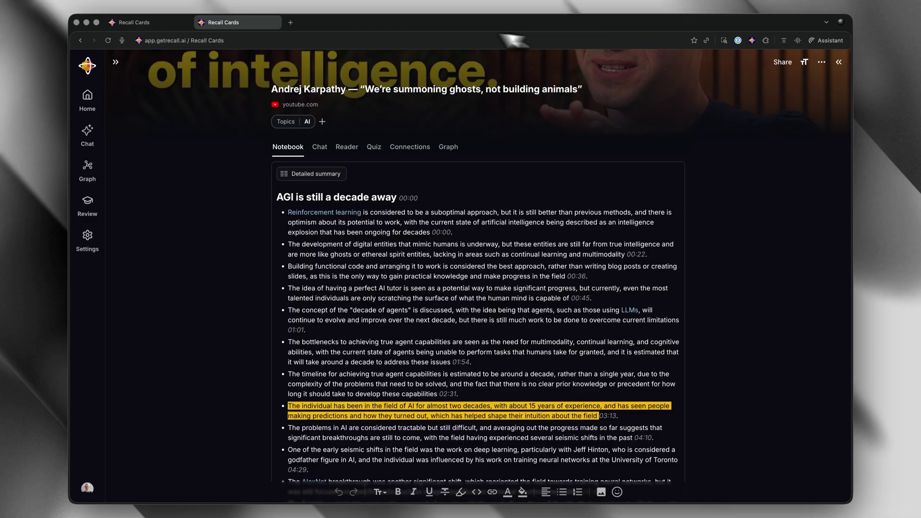
{"action": "scroll", "coordinate": [437, 192], "scroll_direction": "down", "scroll_amount": 15}
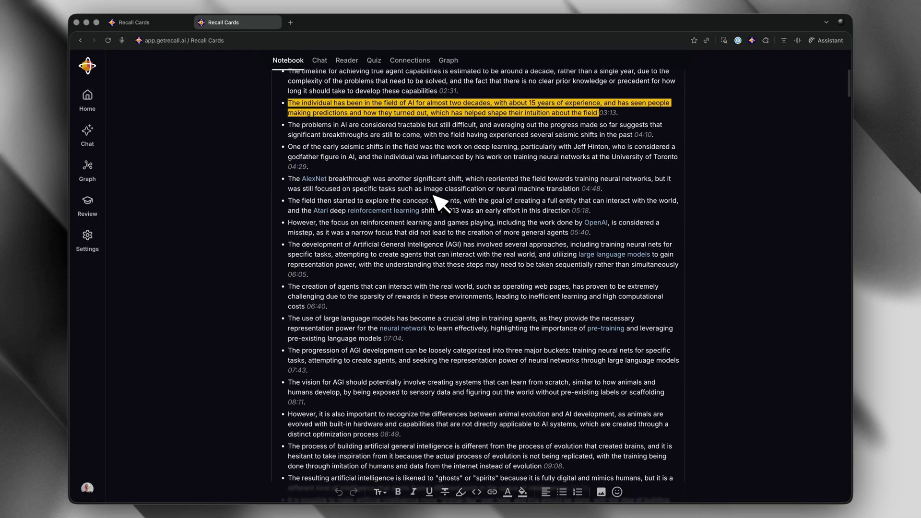
{"action": "scroll", "coordinate": [434, 197], "scroll_direction": "down", "scroll_amount": 5}
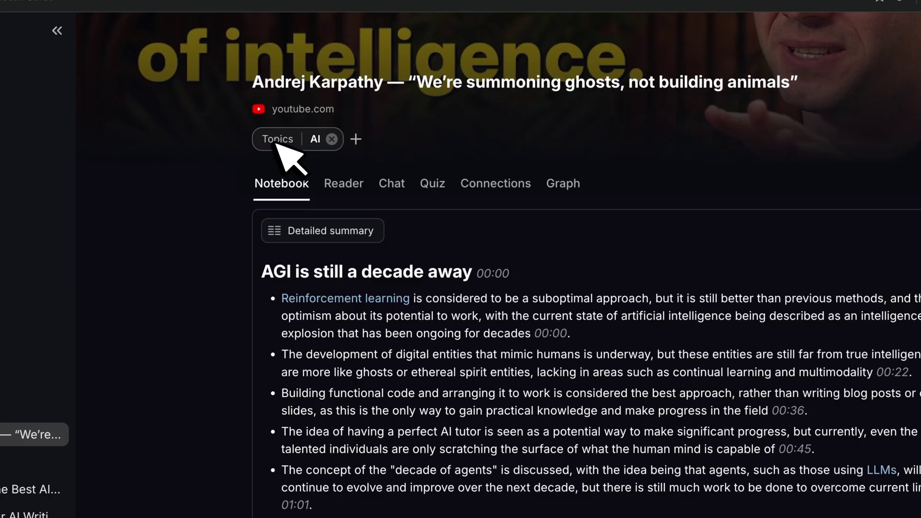
{"action": "left_click", "coordinate": [355, 139]}
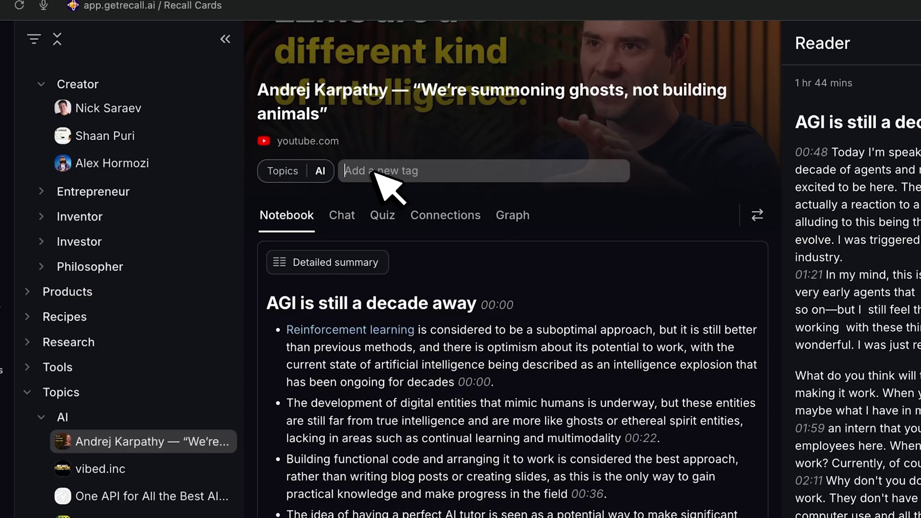
{"action": "type", "text": "YouTube/"}
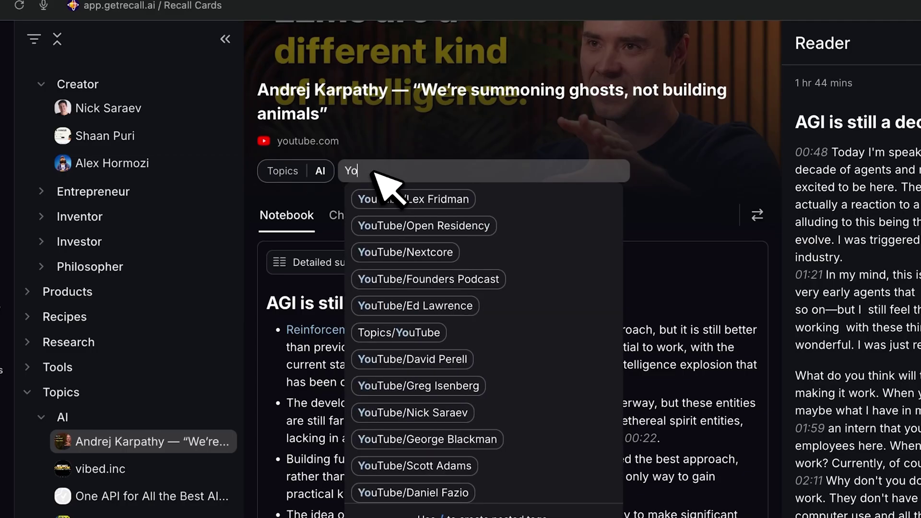
{"action": "type", "text": "Dw"}
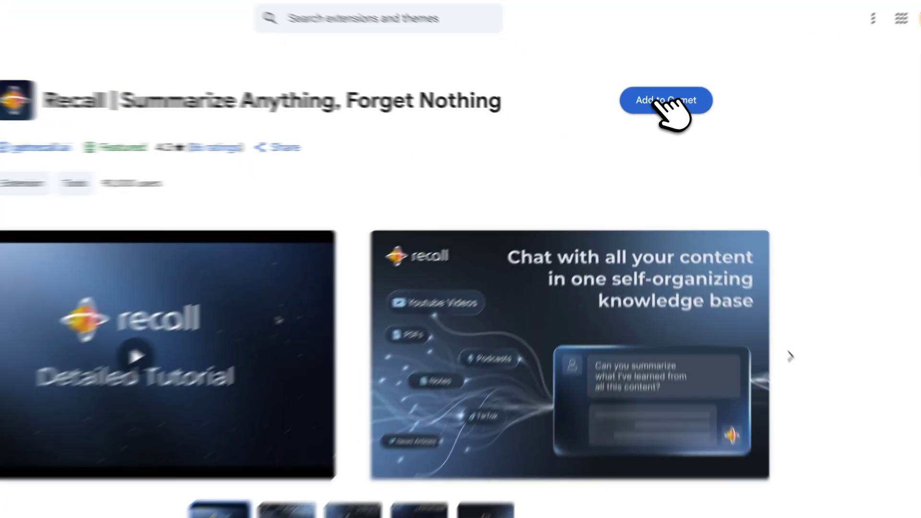
Step: Install the Recall | Summarize Anything extension from the Chrome Web Store and pin it to the toolbar
{"action": "left_click", "coordinate": [660, 116]}
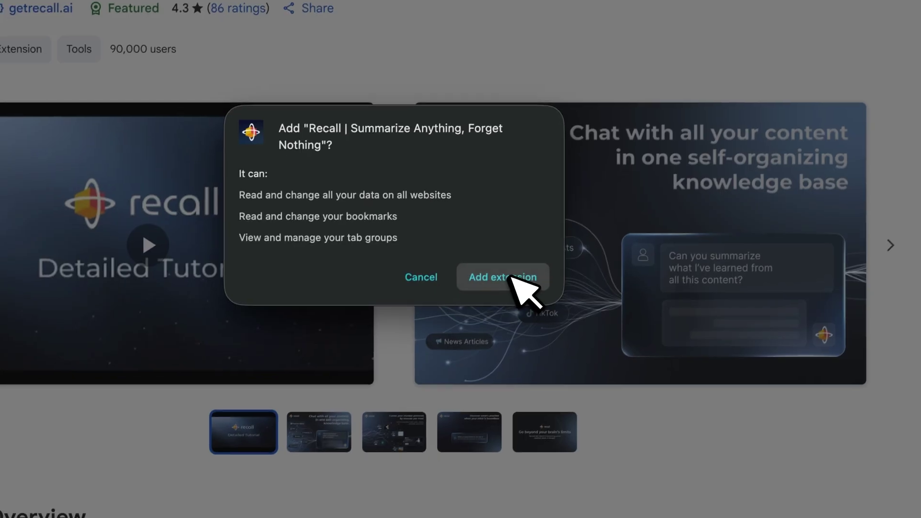
{"action": "left_click", "coordinate": [421, 416]}
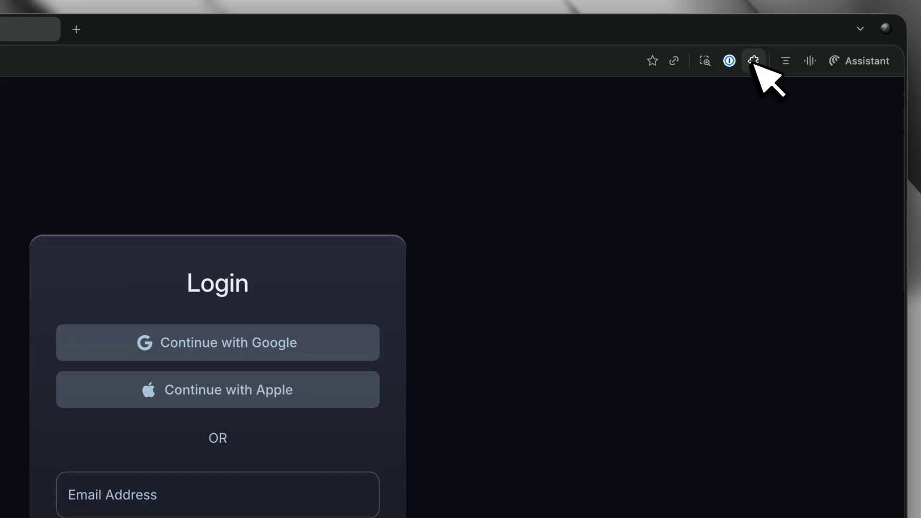
{"action": "left_click", "coordinate": [753, 60]}
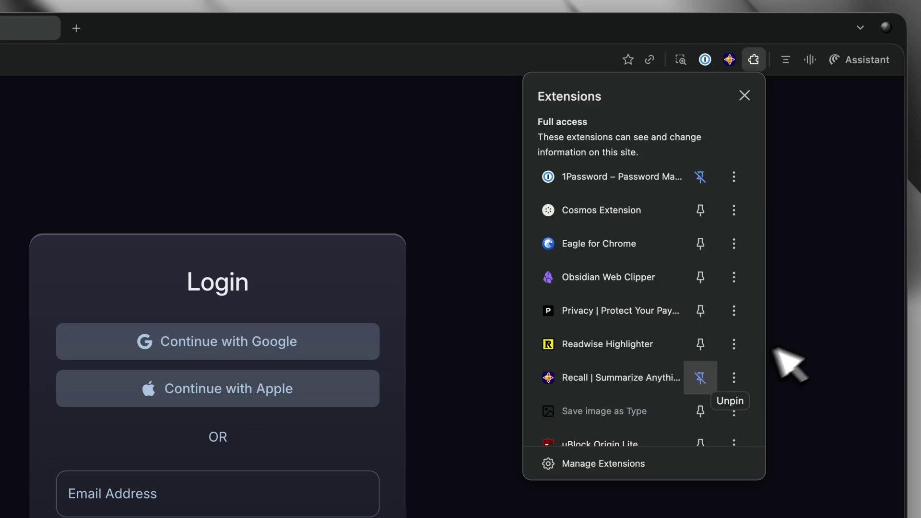
{"action": "left_click", "coordinate": [818, 325]}
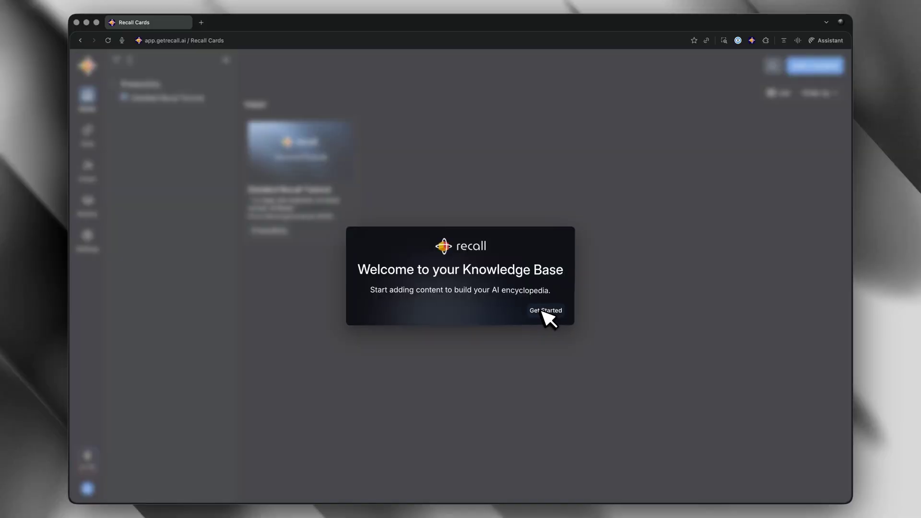
Step: Dismiss the welcome dialog and open the Detailed Recall Tutorial card
{"action": "left_click", "coordinate": [542, 312]}
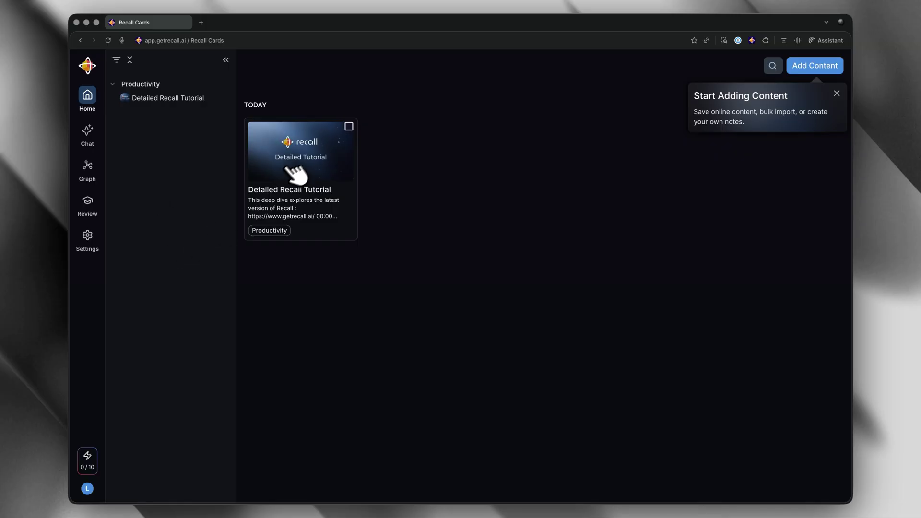
{"action": "left_click", "coordinate": [296, 175]}
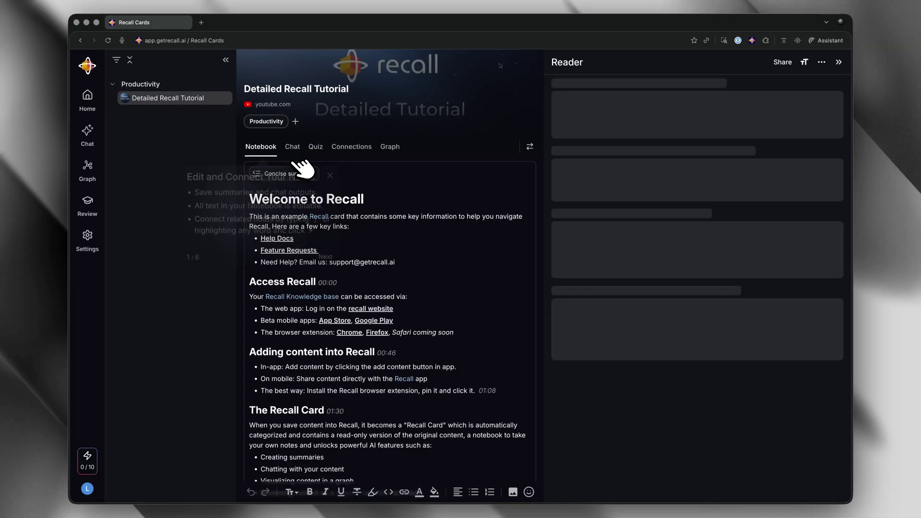
Step: Dismiss the notes tour tip and the 'Paste in a URL of Online Content' onboarding tip
{"action": "left_click", "coordinate": [330, 176]}
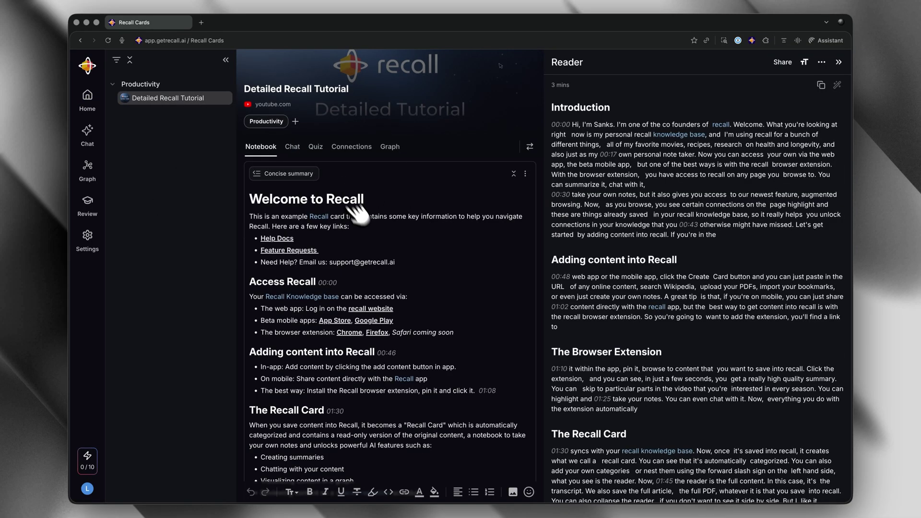
{"action": "scroll", "coordinate": [398, 269], "scroll_direction": "down", "scroll_amount": 3}
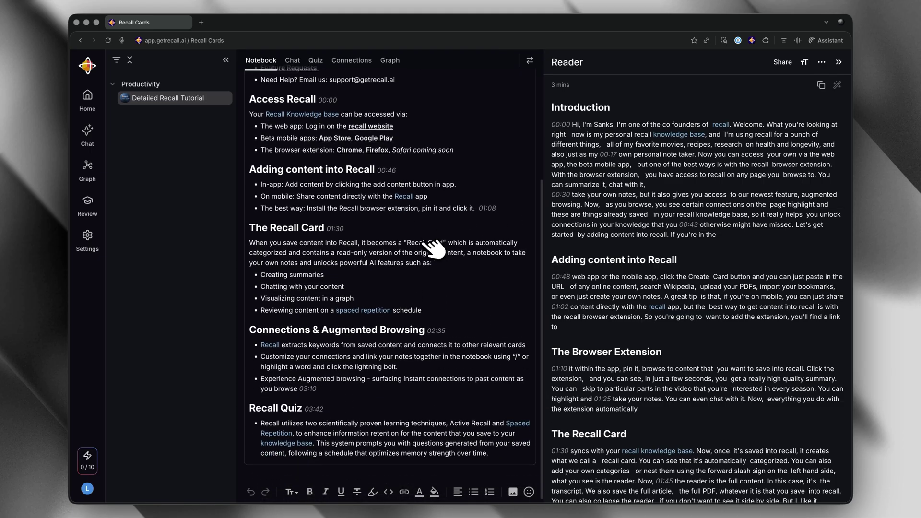
{"action": "scroll", "coordinate": [431, 250], "scroll_direction": "up", "scroll_amount": 5}
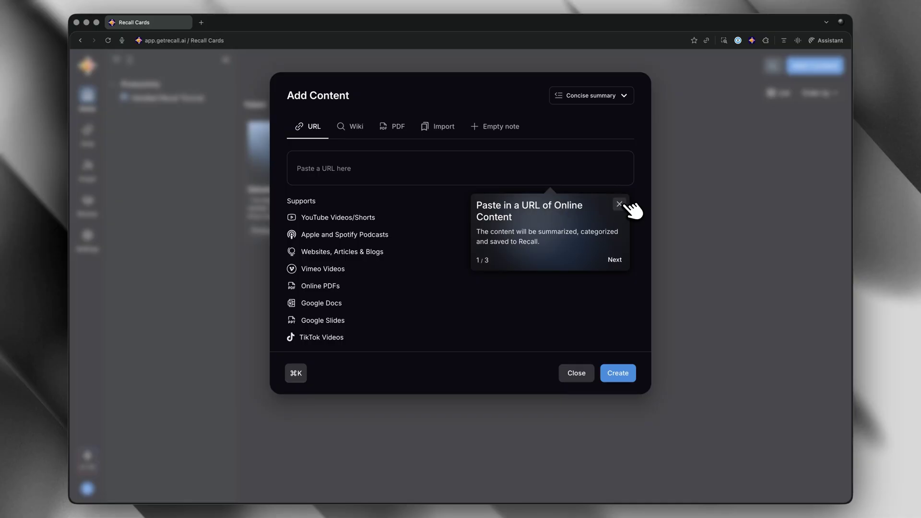
{"action": "left_click", "coordinate": [619, 204]}
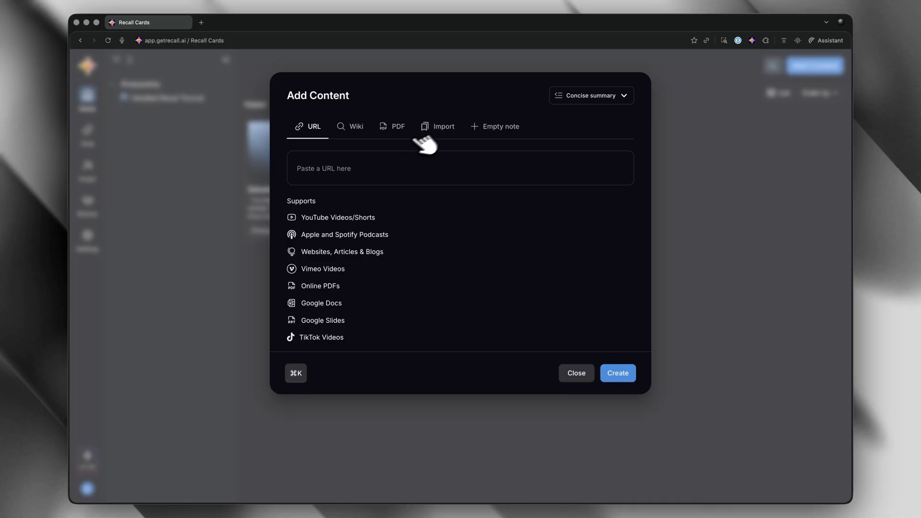
Step: Switch the Add Content window to its Import tab to see the import options
{"action": "left_click", "coordinate": [441, 130]}
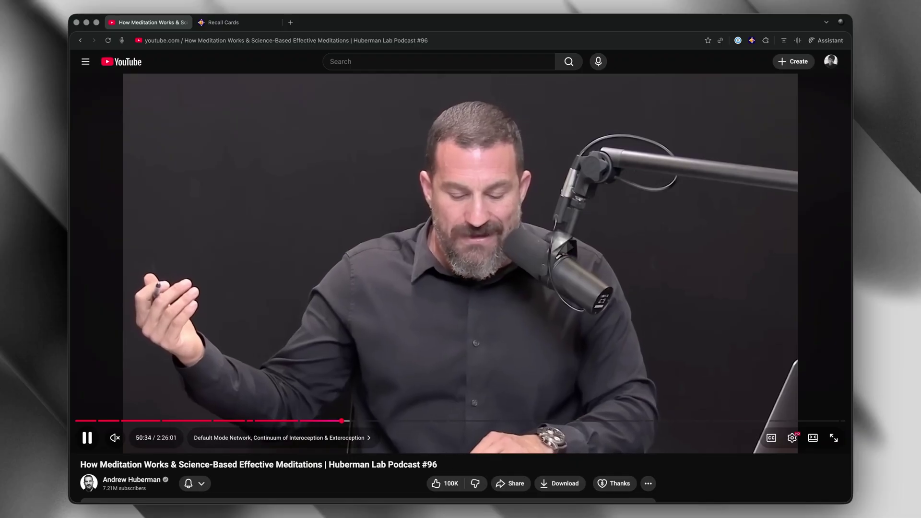
Step: Summarize the Huberman meditation video in the Recall extension panel and read through its timestamped notes
{"action": "left_click", "coordinate": [752, 40]}
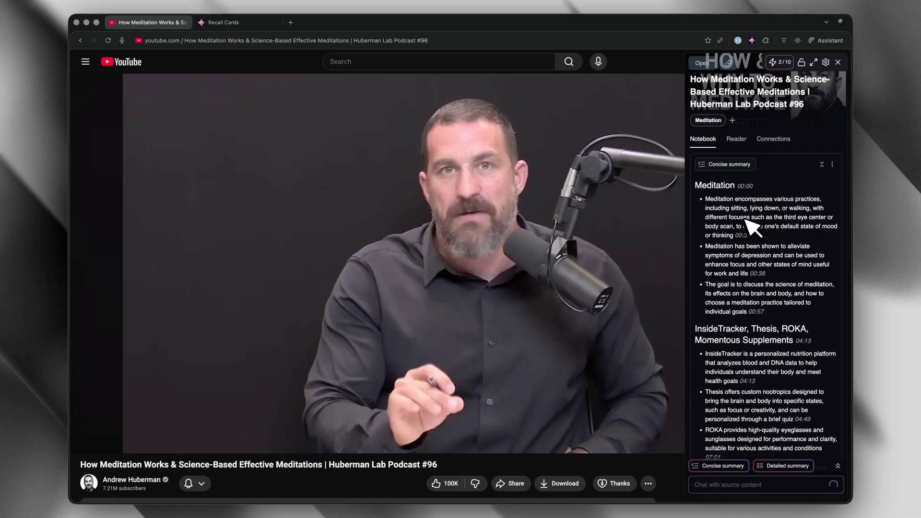
{"action": "scroll", "coordinate": [752, 229], "scroll_direction": "down", "scroll_amount": 10}
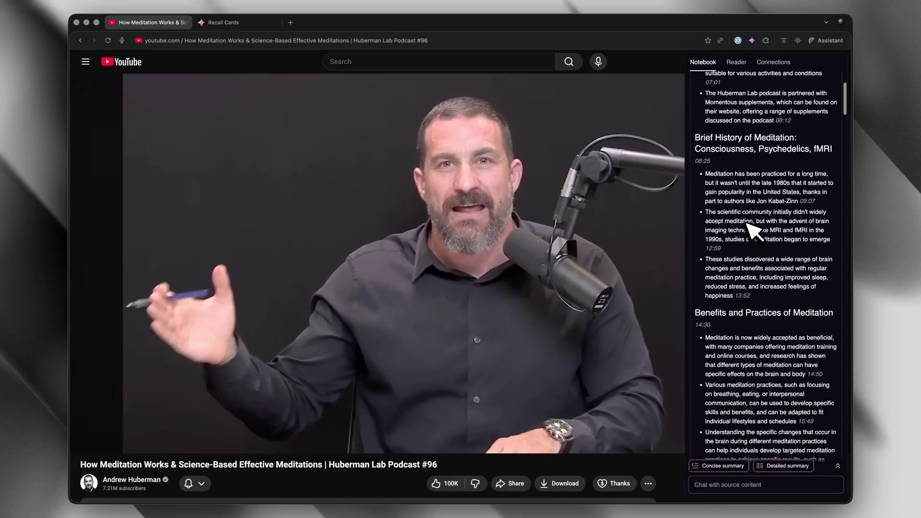
{"action": "scroll", "coordinate": [752, 229], "scroll_direction": "down", "scroll_amount": 5}
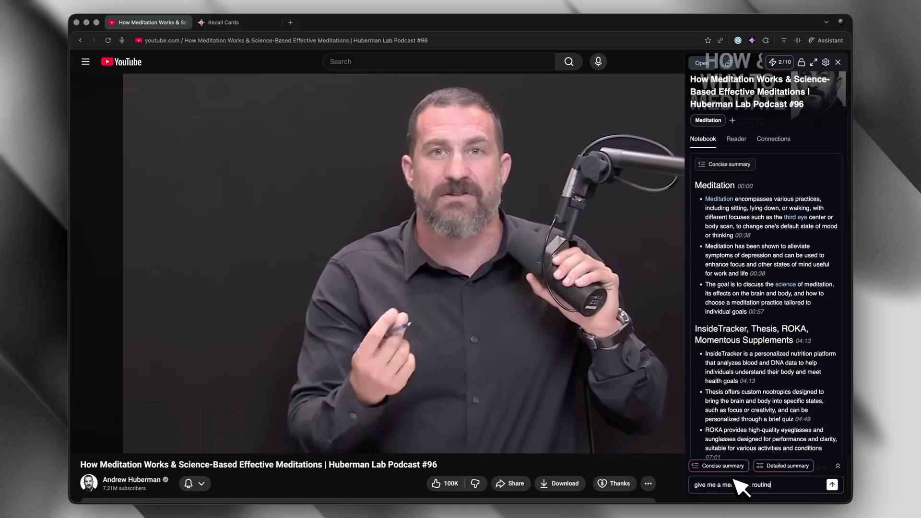
Step: Ask the chat for a meditation routine based on the video and read through its answer
{"action": "type", "text": "video"}
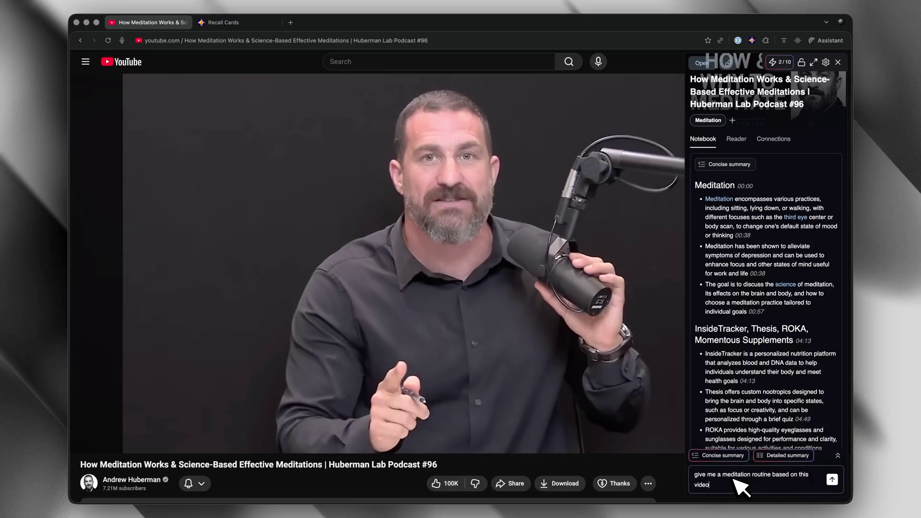
{"action": "key", "text": "Return"}
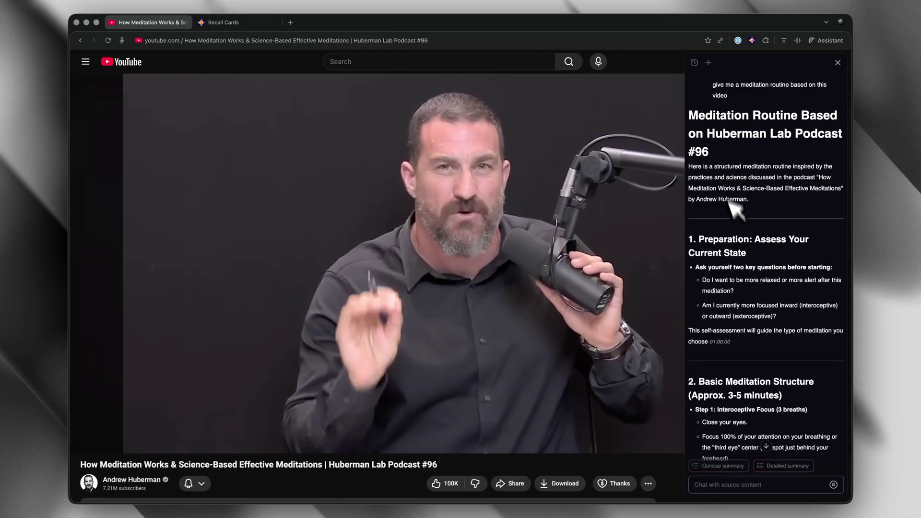
{"action": "scroll", "coordinate": [758, 293], "scroll_direction": "down", "scroll_amount": 5}
{"action": "scroll", "coordinate": [761, 300], "scroll_direction": "down", "scroll_amount": 2}
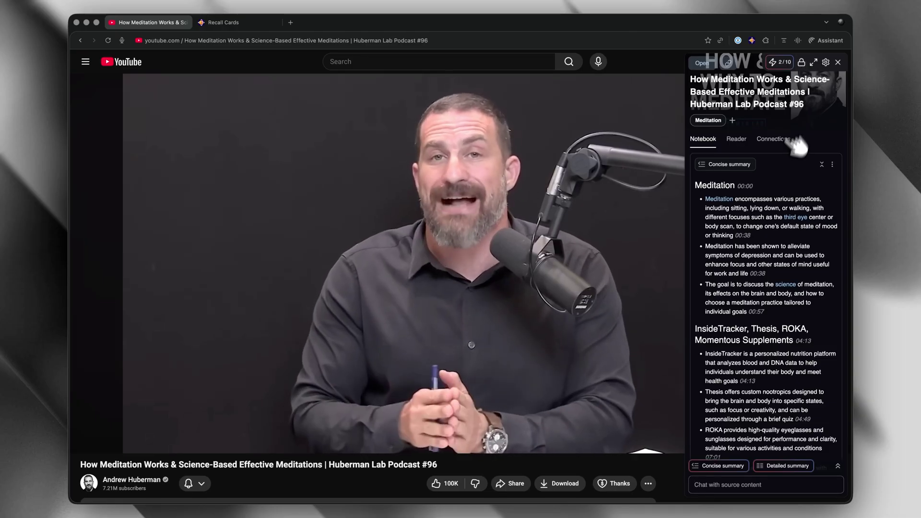
Step: Jump the meditation video to the 08:12 summary point from the Recall Notebook panel
{"action": "scroll", "coordinate": [782, 213], "scroll_direction": "down", "scroll_amount": 3}
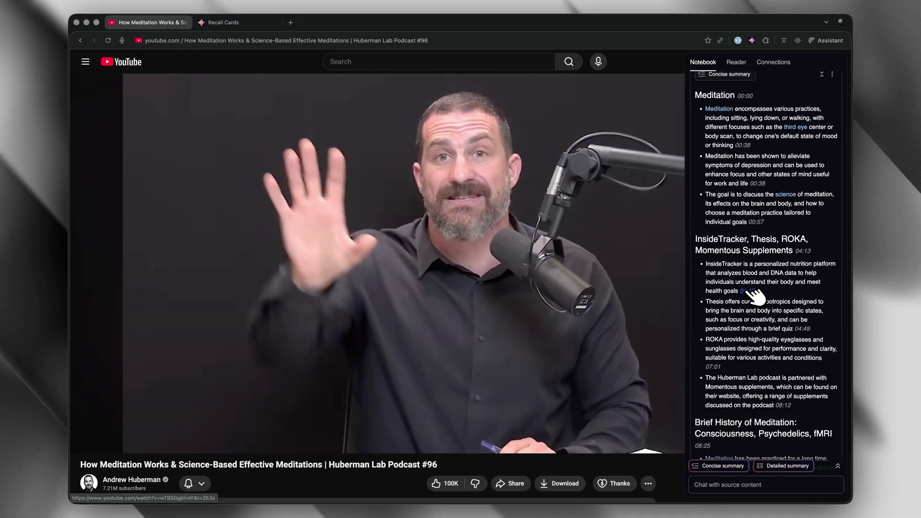
{"action": "scroll", "coordinate": [750, 297], "scroll_direction": "down", "scroll_amount": 2}
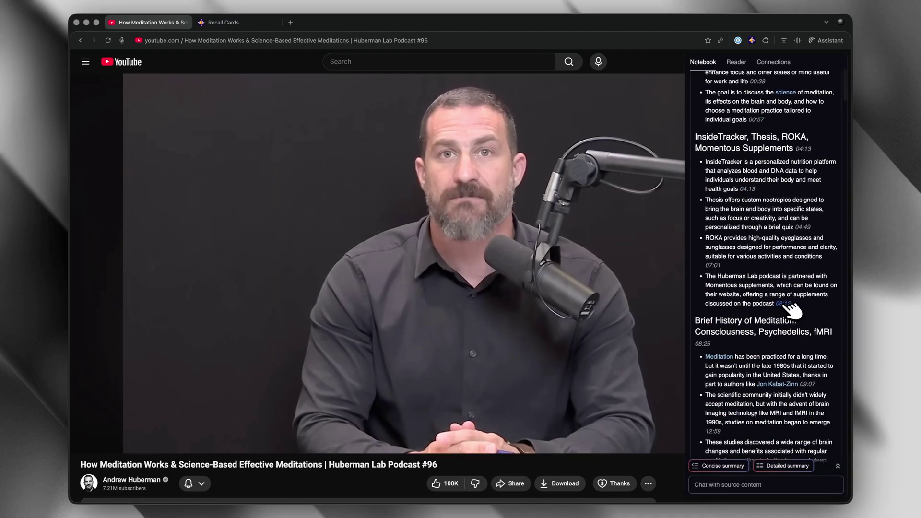
{"action": "left_click", "coordinate": [786, 304]}
{"action": "scroll", "coordinate": [777, 269], "scroll_direction": "up", "scroll_amount": 5}
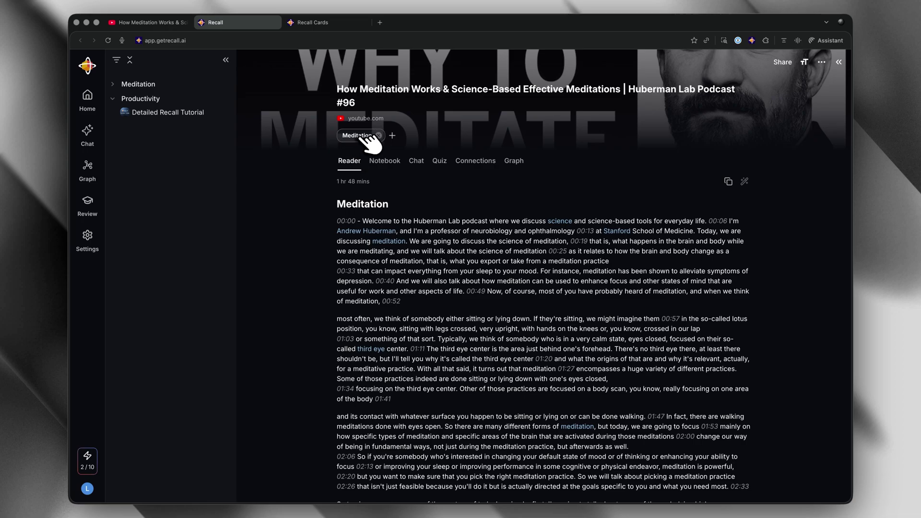
Step: Expand the Meditation folder in Recall's sidebar to show the video's card
{"action": "left_click", "coordinate": [126, 85]}
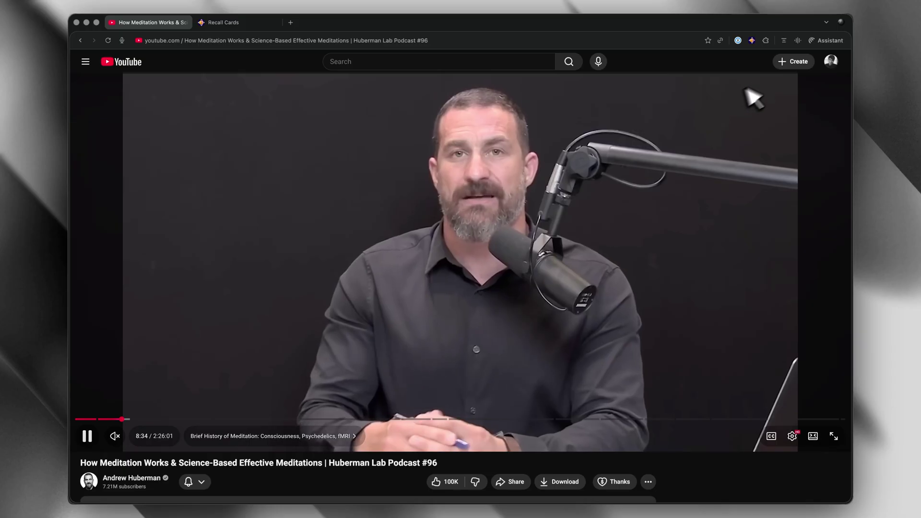
Step: Have the browser assistant summarize the meditation video, then start adding new content in Recall
{"action": "left_click", "coordinate": [828, 40]}
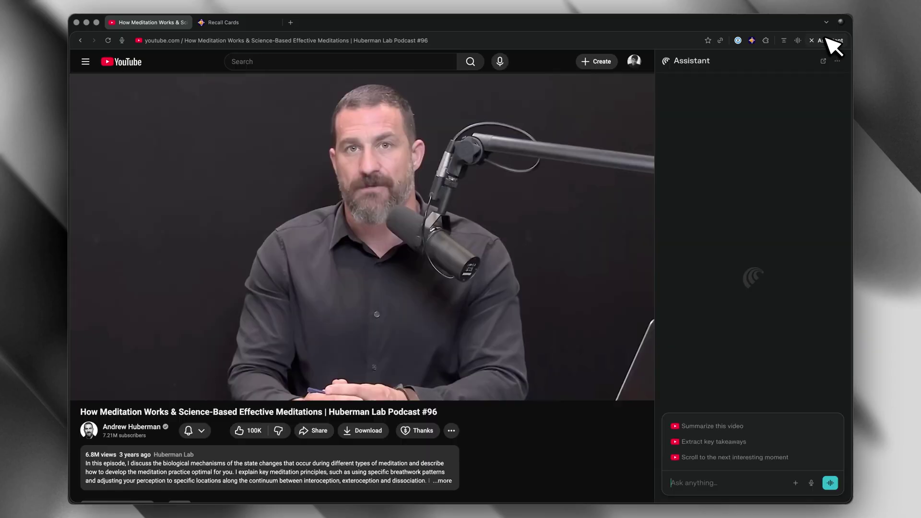
{"action": "left_click", "coordinate": [737, 426]}
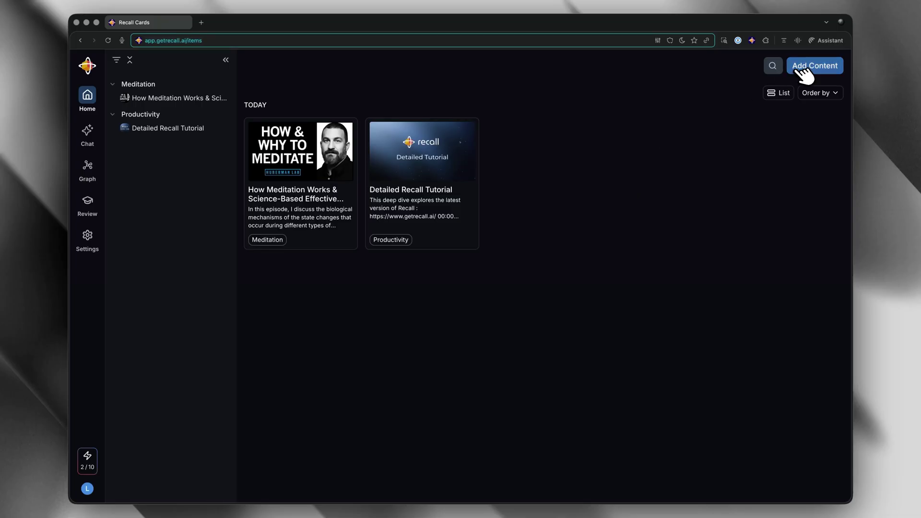
{"action": "left_click", "coordinate": [798, 69]}
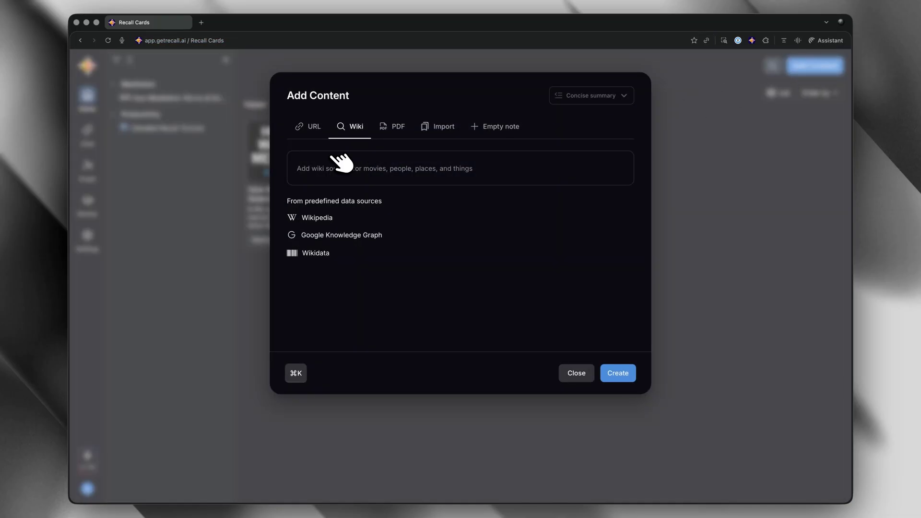
Step: Save the Drive (2011 film) Wikipedia article as a card and request a concise summary in its chat
{"action": "type", "text": "drive"}
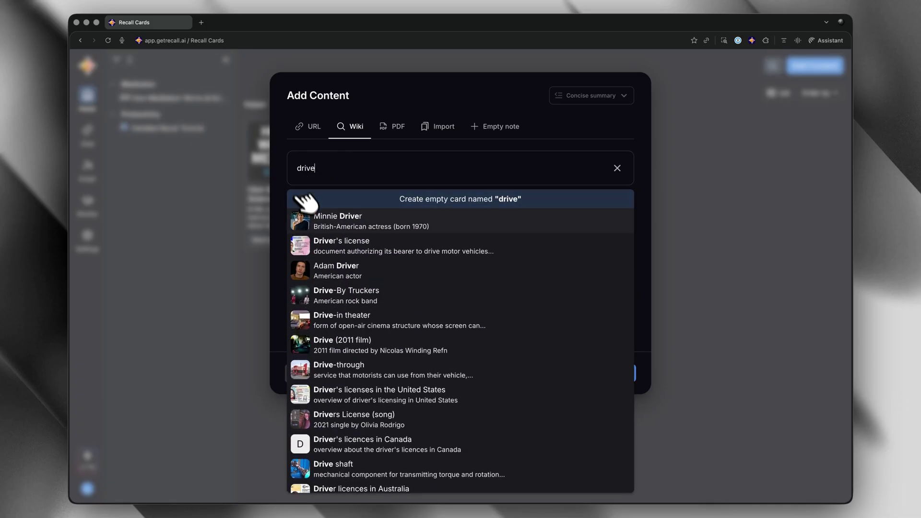
{"action": "left_click", "coordinate": [326, 347]}
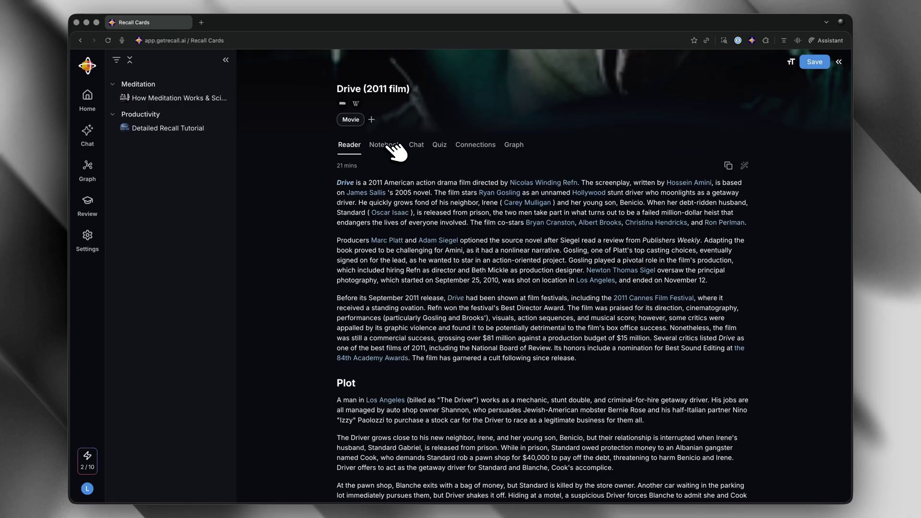
{"action": "left_click", "coordinate": [394, 150]}
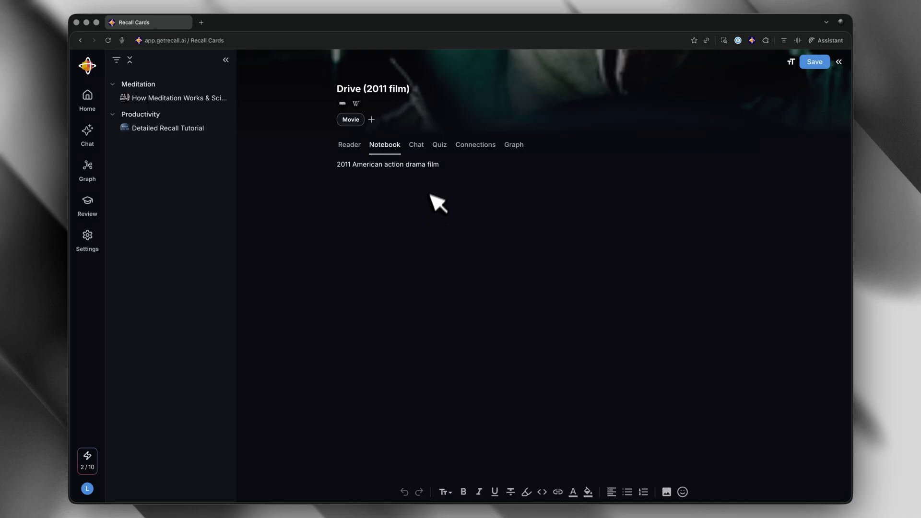
{"action": "left_click", "coordinate": [417, 146]}
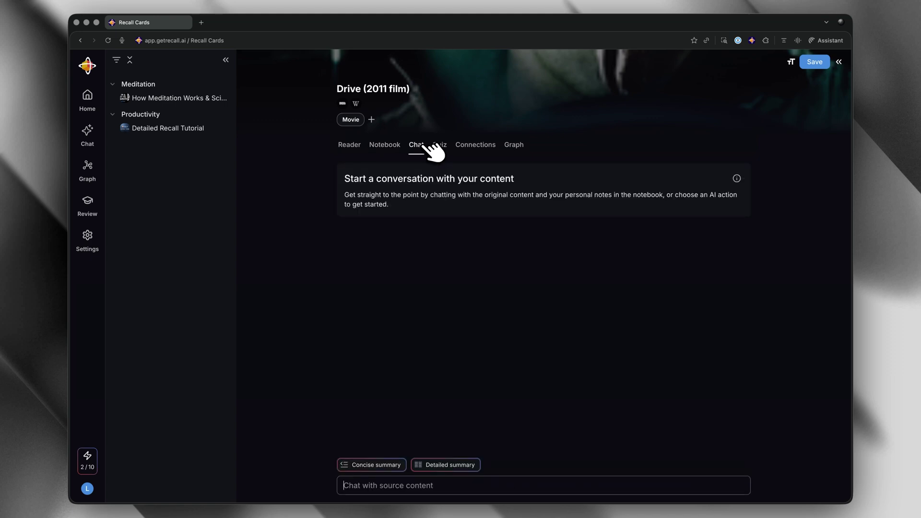
{"action": "left_click", "coordinate": [401, 465]}
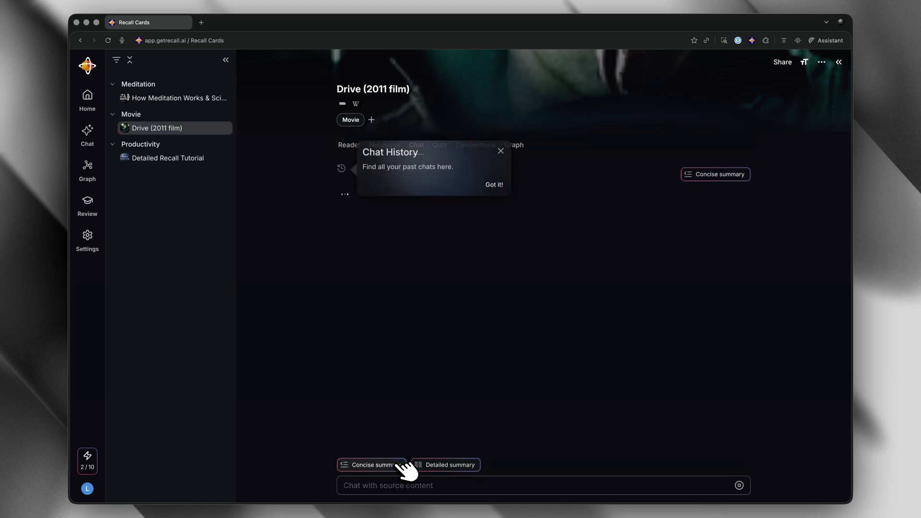
{"action": "left_click", "coordinate": [494, 185]}
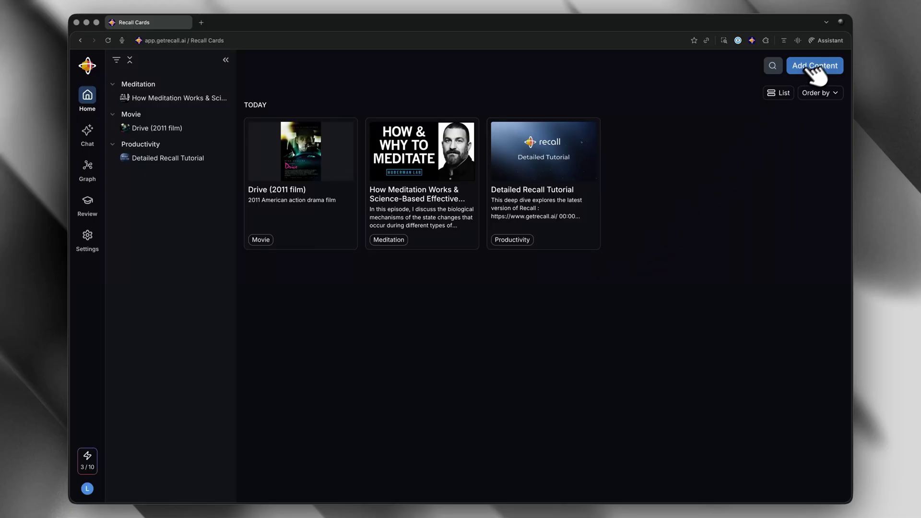
Step: Add a Spotify episode from its pasted link, then check the PDF upload and Empty note options
{"action": "left_click", "coordinate": [815, 66]}
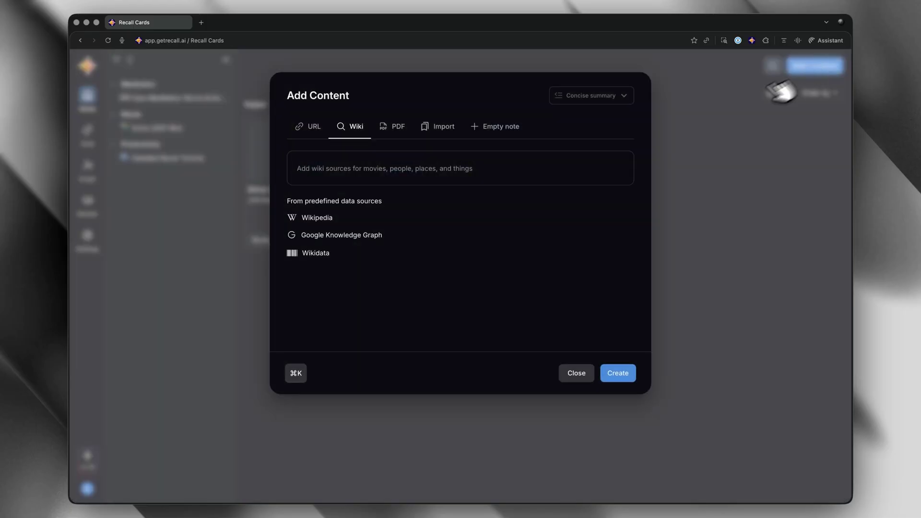
{"action": "left_click", "coordinate": [320, 129]}
{"action": "type", "text": "https://open.spotify.com/episode/7ed5V7PUYcBXOnBvAp8Rxt?si=76ea49ca92754f89"}
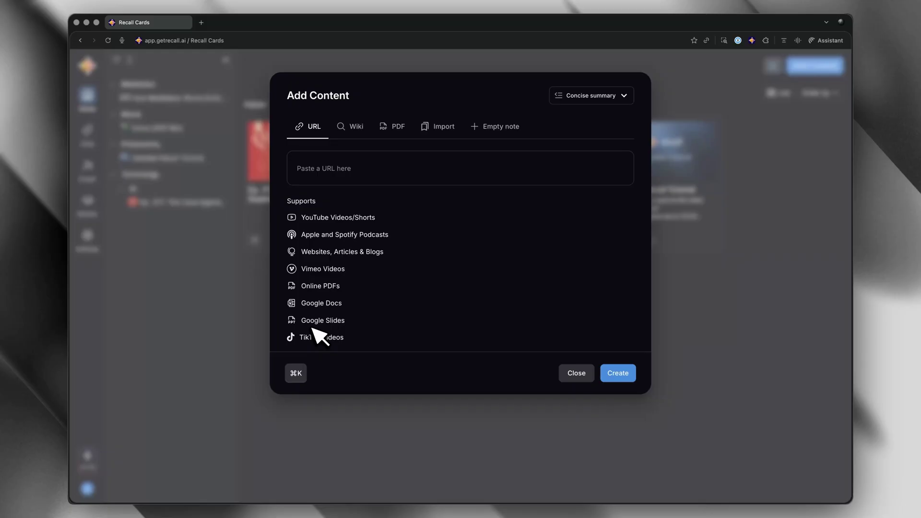
{"action": "left_click", "coordinate": [410, 136]}
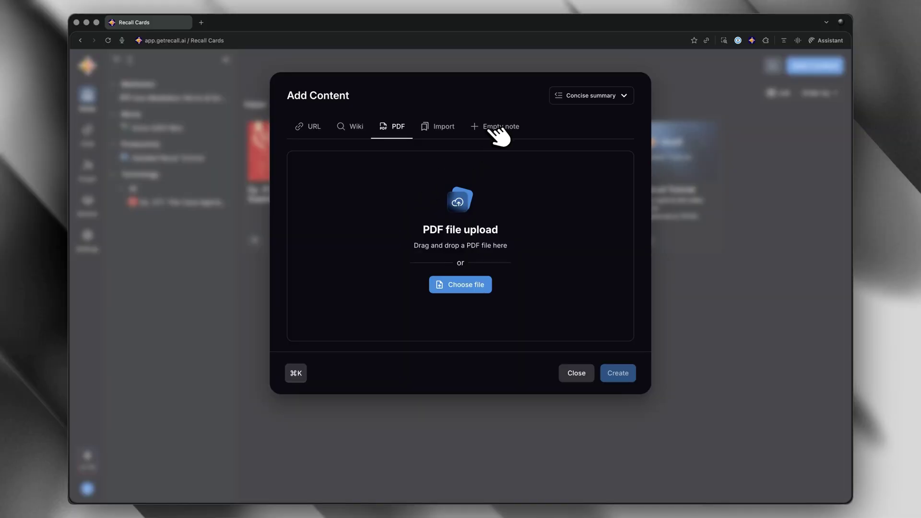
{"action": "left_click", "coordinate": [494, 127]}
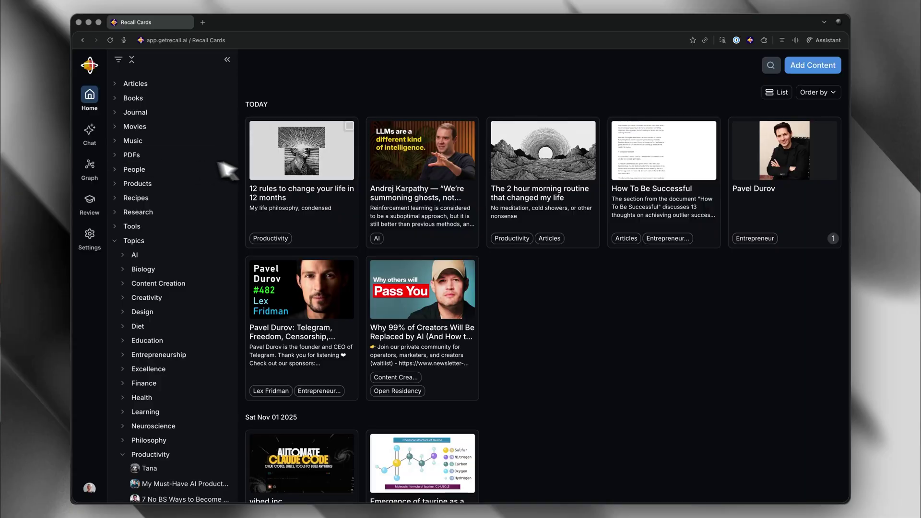
Step: Ask the knowledge-base chat for a morning routine, then search 'prod' in a new chat's context picker
{"action": "left_click", "coordinate": [90, 130]}
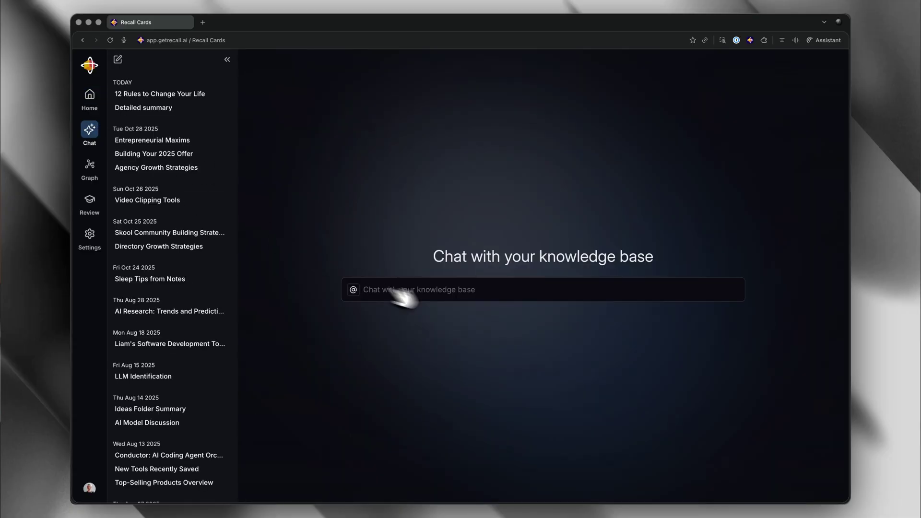
{"action": "left_click", "coordinate": [379, 289]}
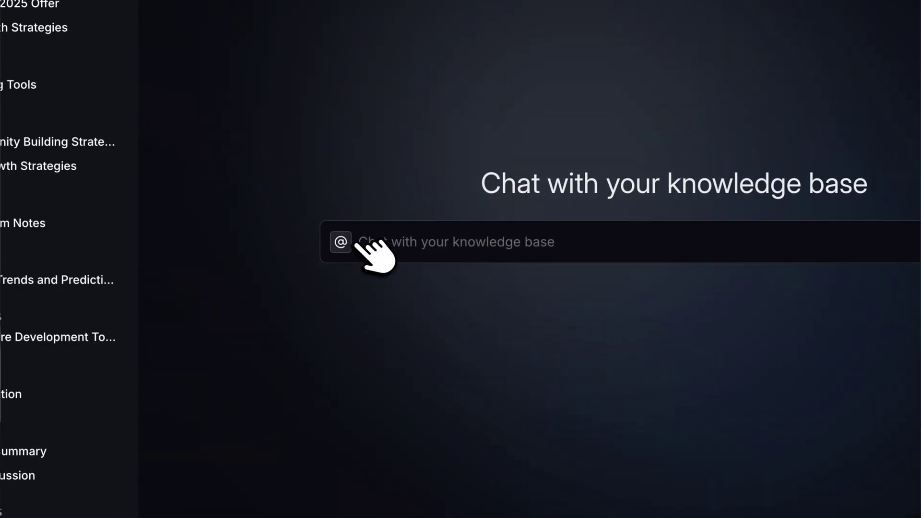
{"action": "mouse_move", "coordinate": [346, 242]}
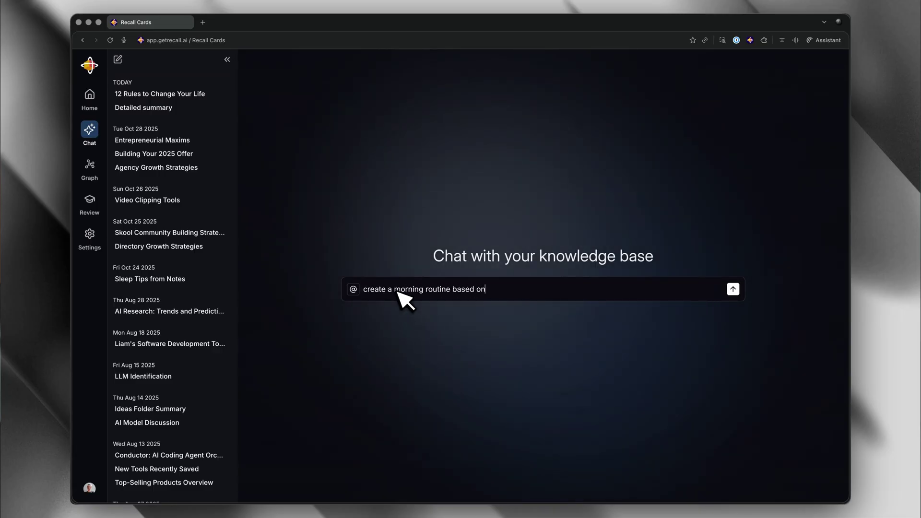
{"action": "key", "text": "Return"}
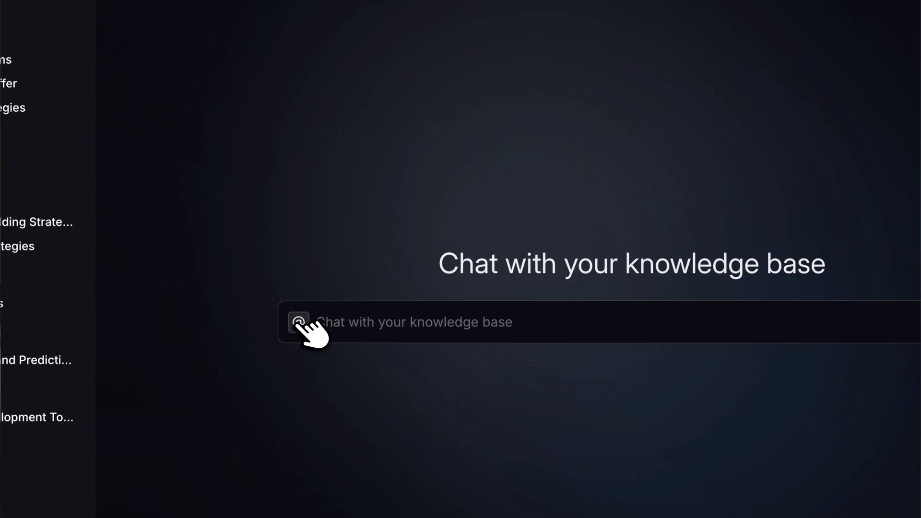
{"action": "left_click", "coordinate": [352, 302]}
{"action": "type", "text": "prod"}
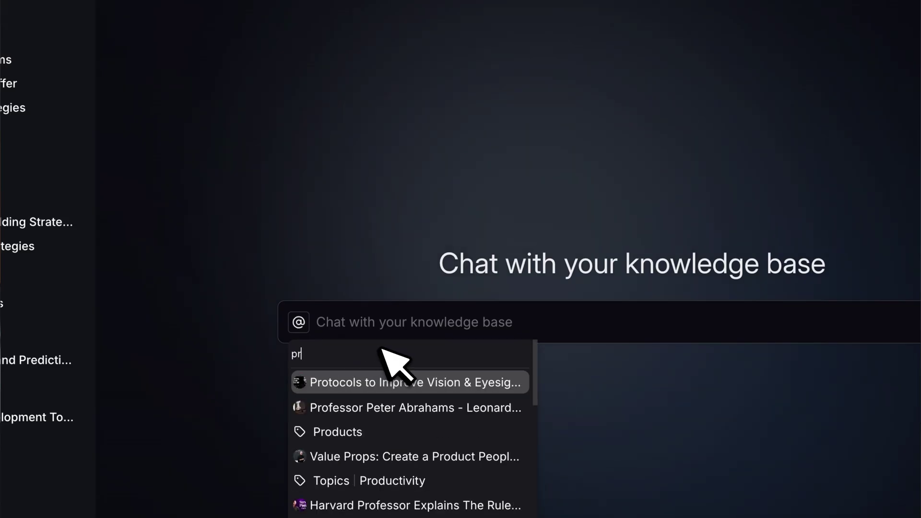